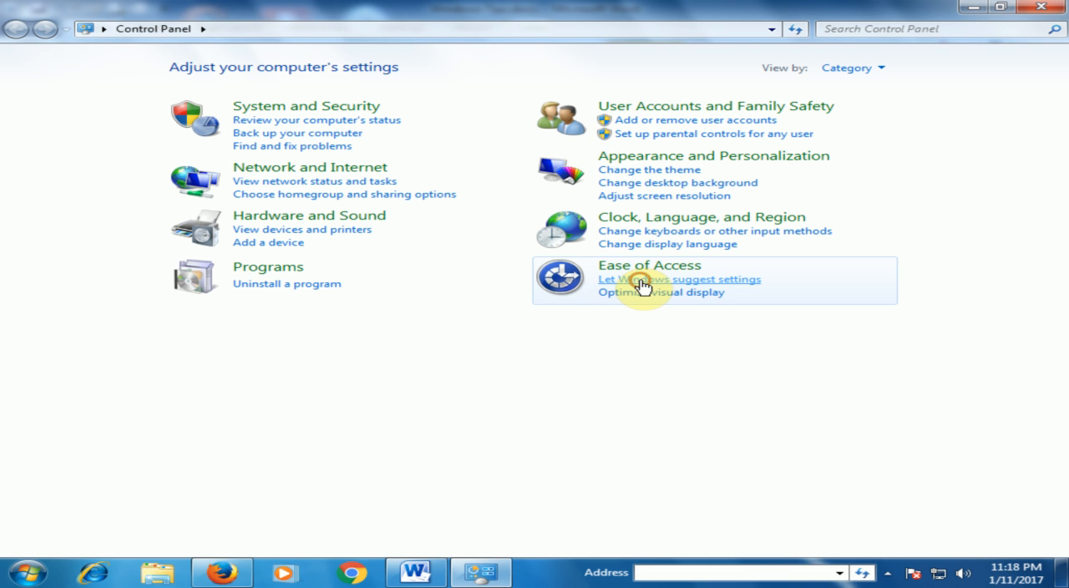
Go through the suggested-settings questionnaire without selecting any statements and return to the Ease of Access home page
{"action": "left_click", "coordinate": [642, 283]}
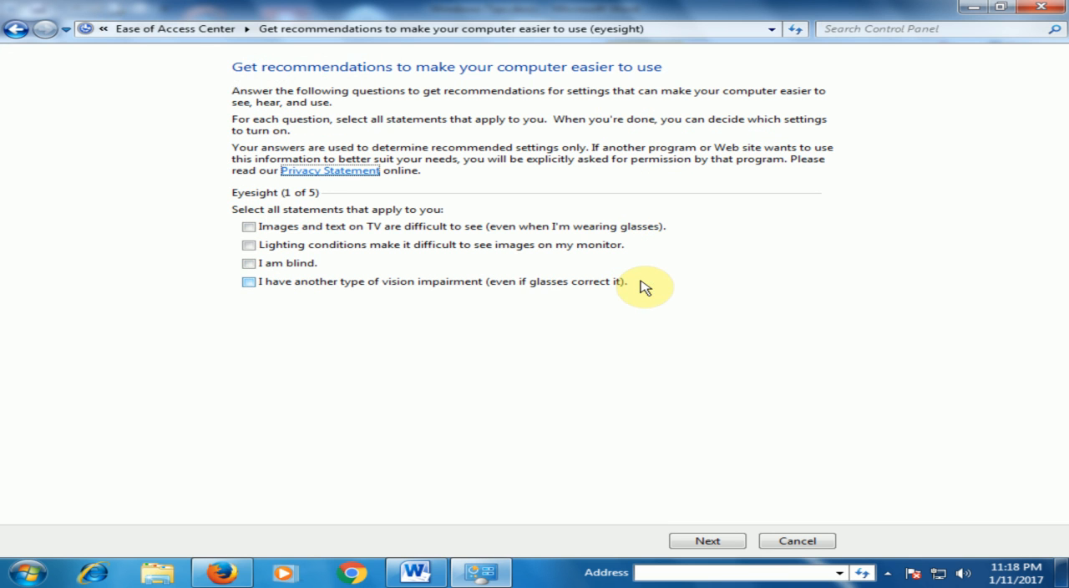
{"action": "left_click", "coordinate": [708, 543]}
{"action": "left_click", "coordinate": [708, 543]}
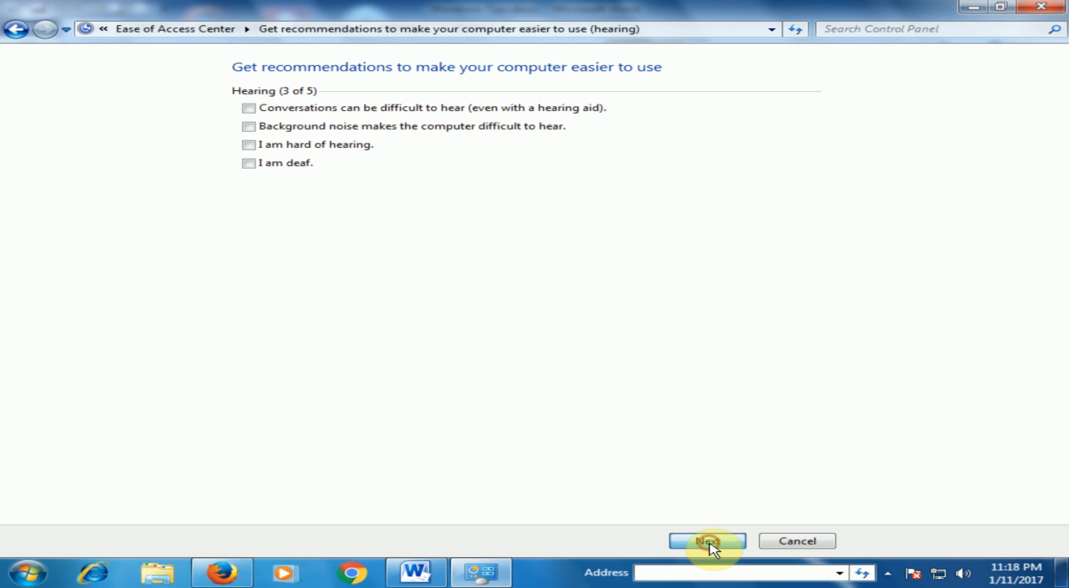
{"action": "left_click", "coordinate": [708, 543]}
{"action": "left_click", "coordinate": [708, 543]}
{"action": "left_click", "coordinate": [708, 543]}
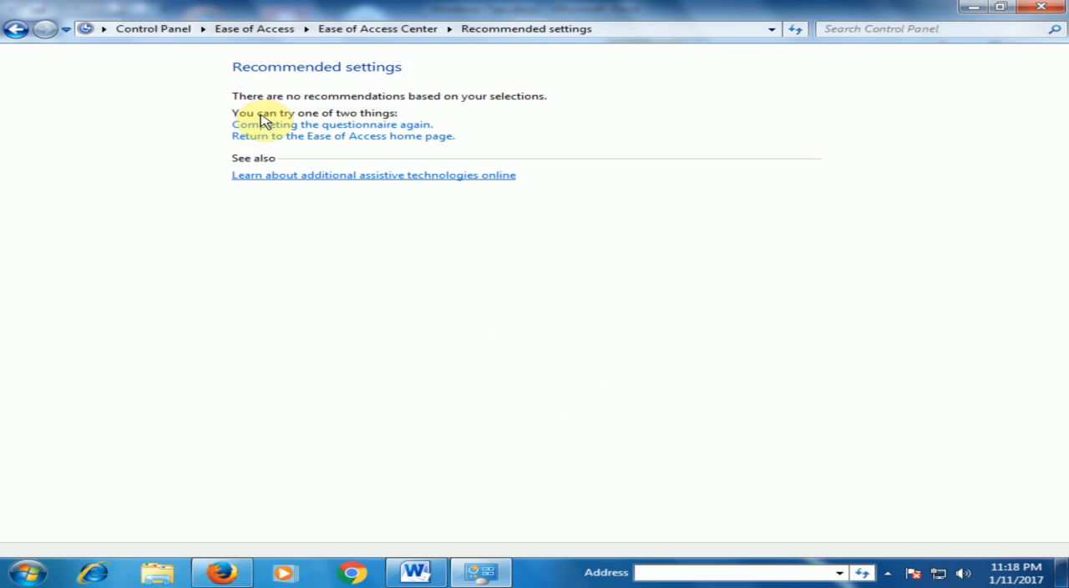
{"action": "left_click", "coordinate": [326, 138]}
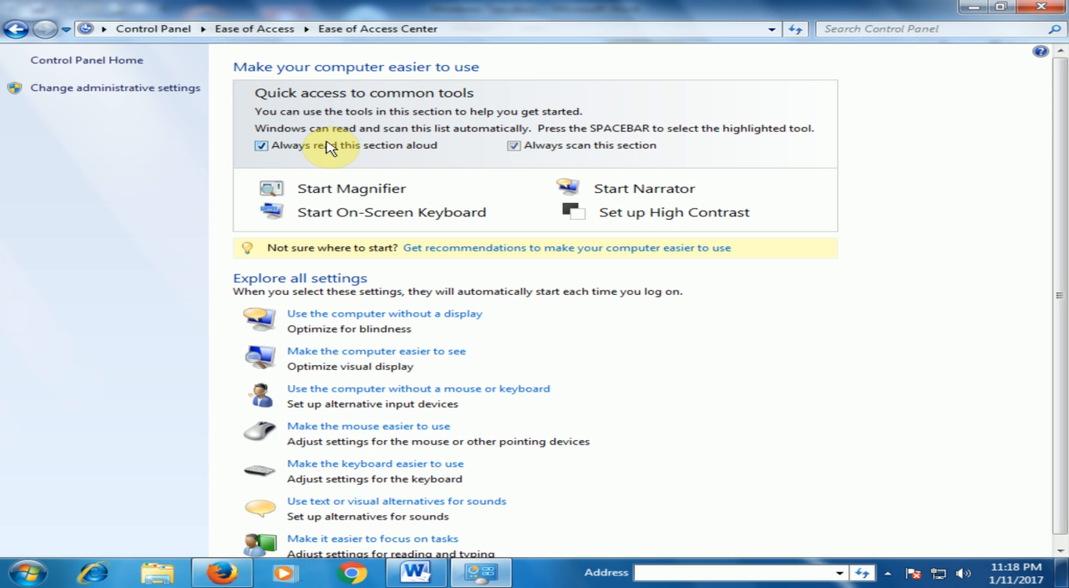
Turn on Mouse Keys in the settings that make the mouse easier to use and save
{"action": "left_click", "coordinate": [411, 432]}
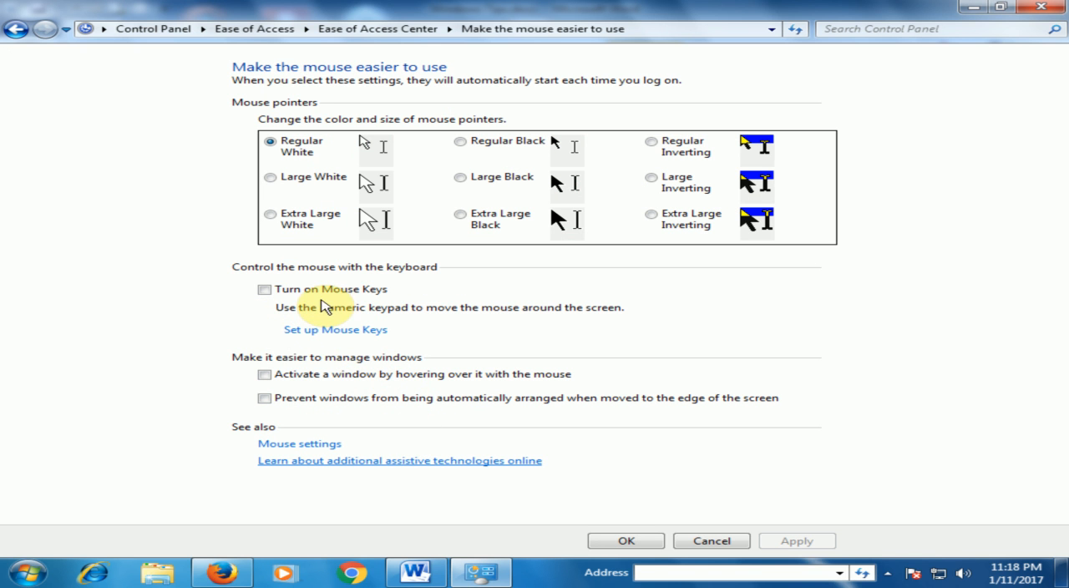
{"action": "left_click", "coordinate": [263, 289]}
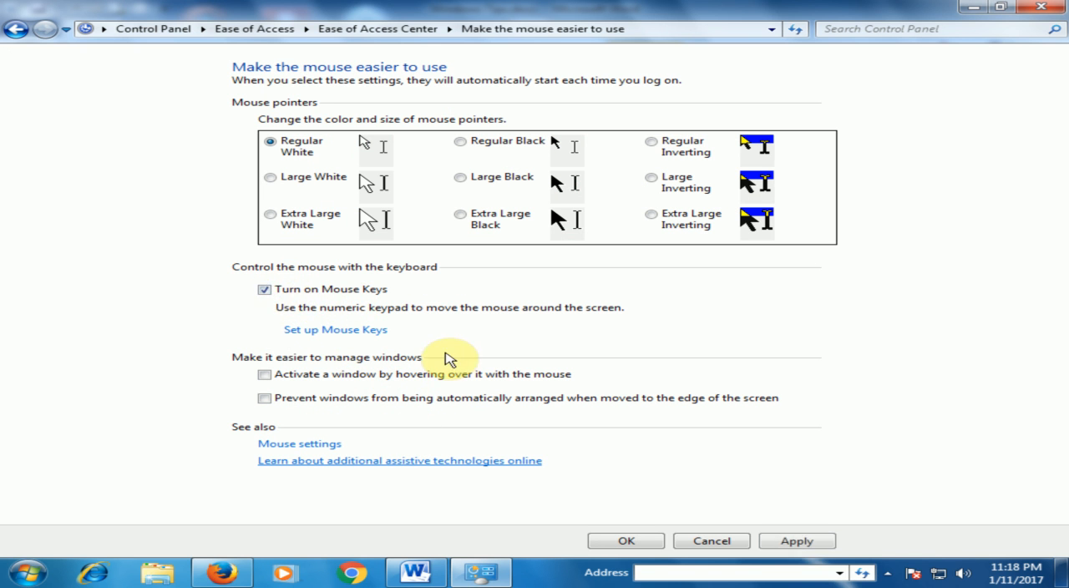
{"action": "left_click", "coordinate": [627, 541]}
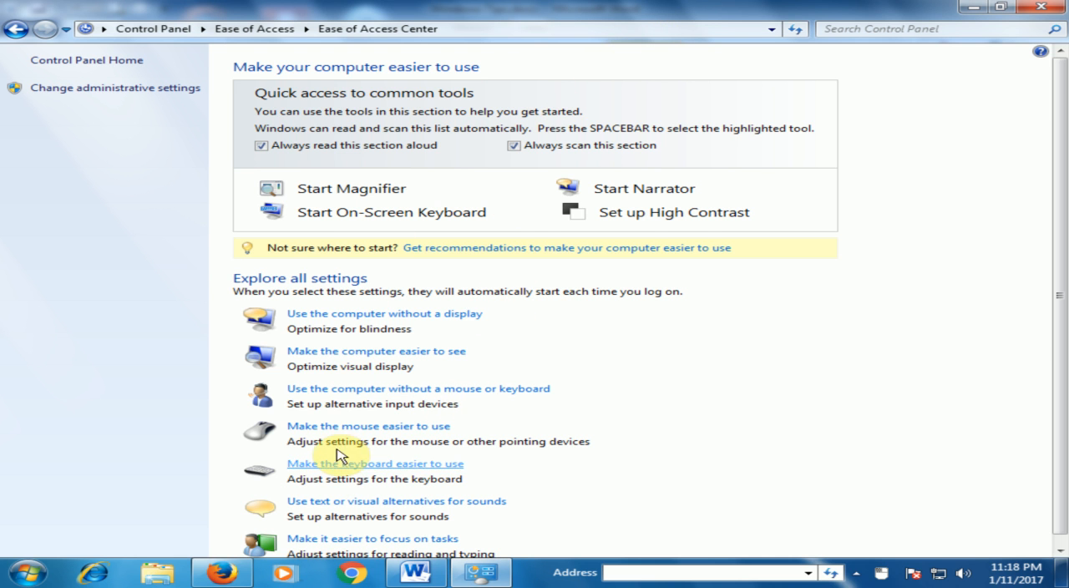
Set the Mouse Keys top speed to High and acceleration to Fast, and close the settings window after saving
{"action": "left_click", "coordinate": [350, 427]}
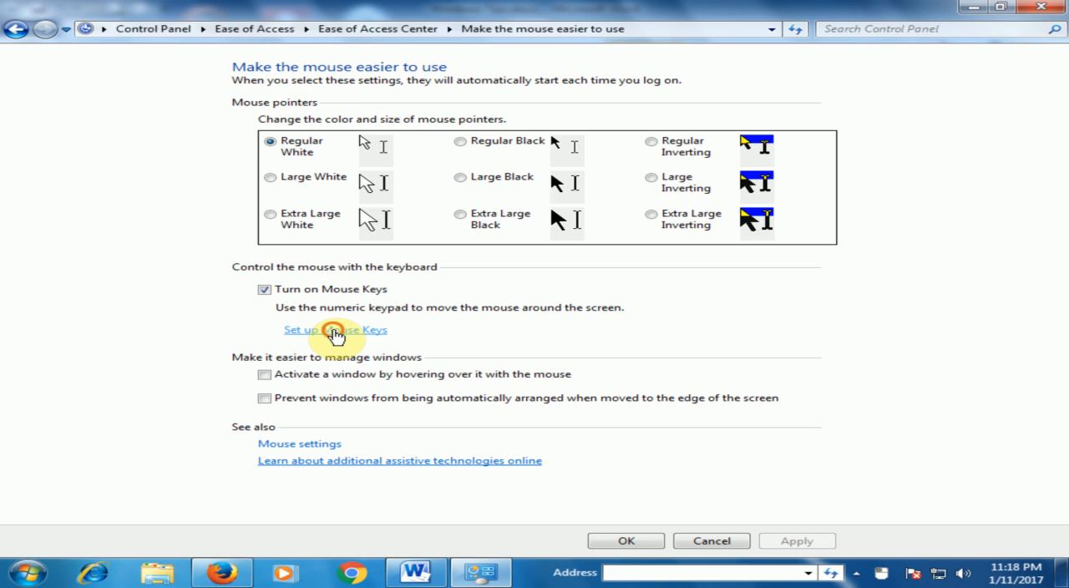
{"action": "left_click", "coordinate": [334, 331]}
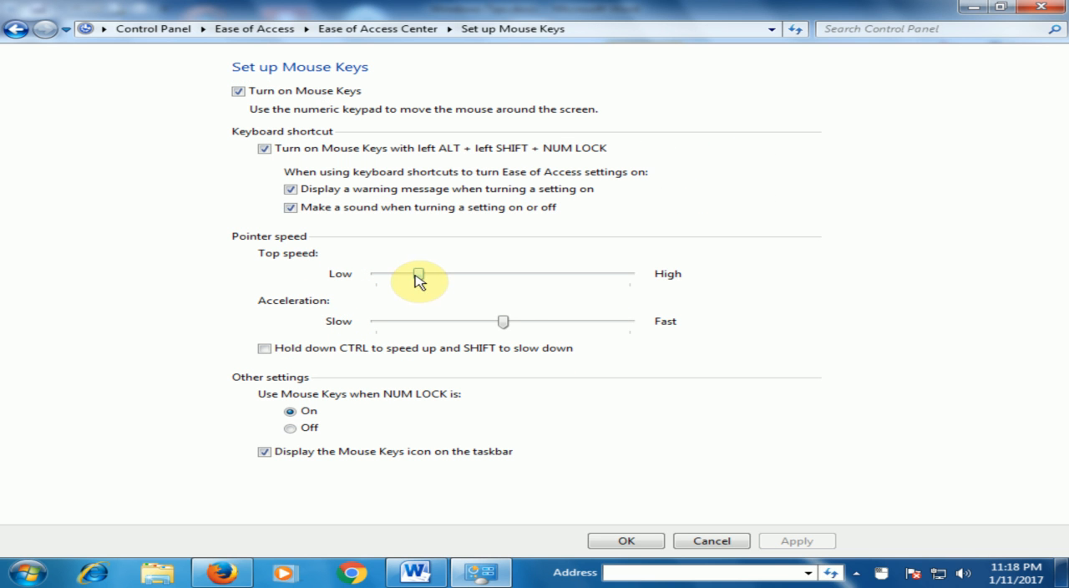
{"action": "left_click_drag", "start_coordinate": [418, 275], "coordinate": [668, 289]}
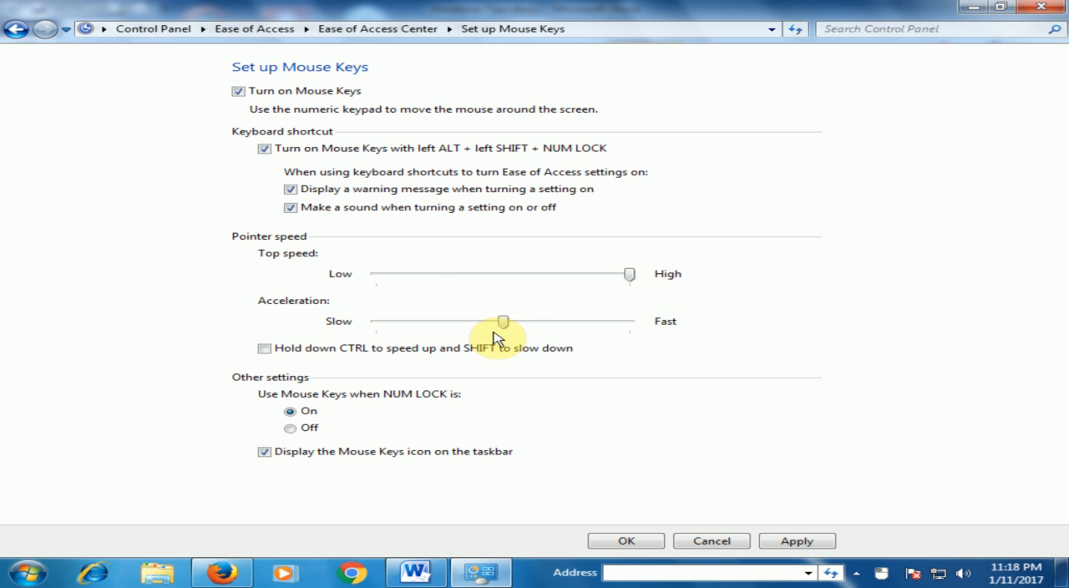
{"action": "left_click_drag", "start_coordinate": [503, 322], "coordinate": [641, 323]}
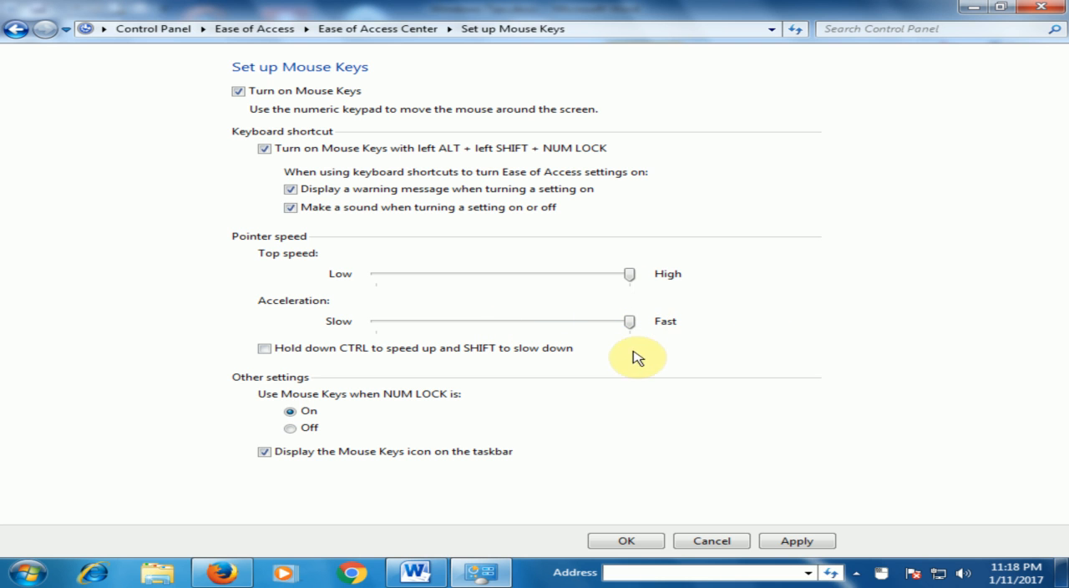
{"action": "left_click", "coordinate": [646, 541]}
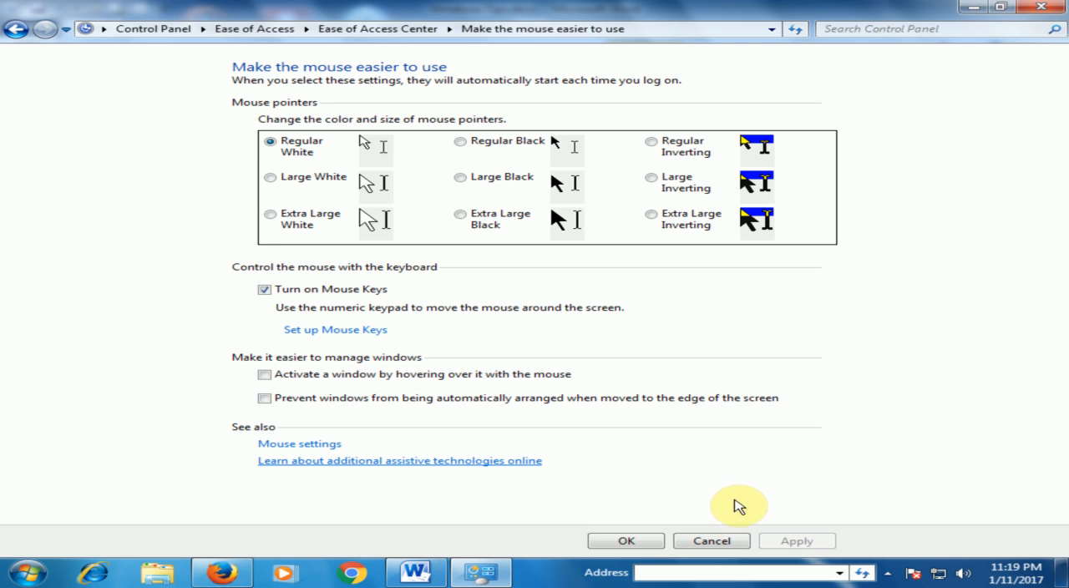
{"action": "left_click", "coordinate": [723, 533]}
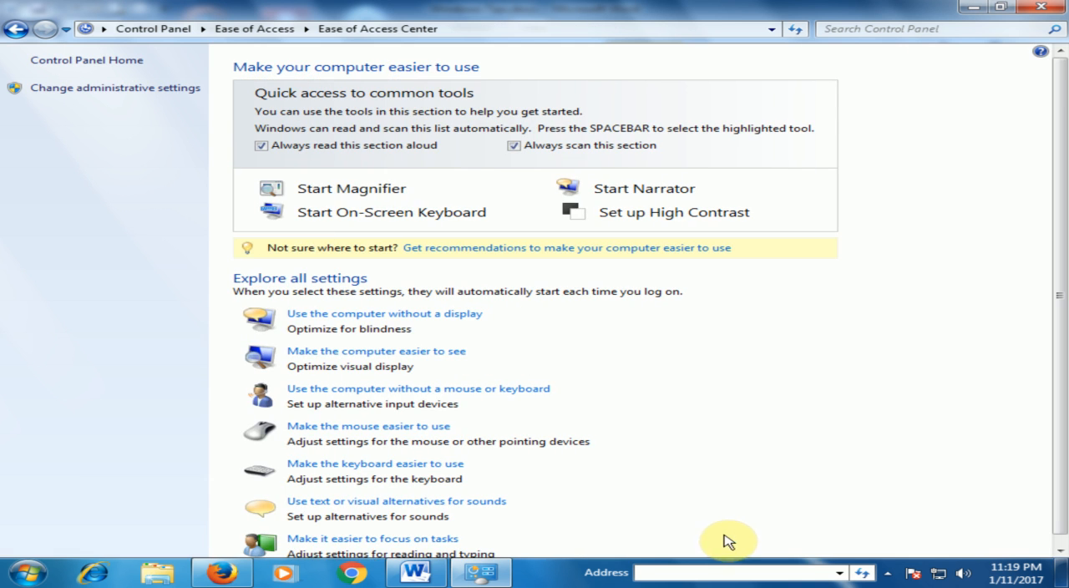
{"action": "left_click", "coordinate": [1038, 9]}
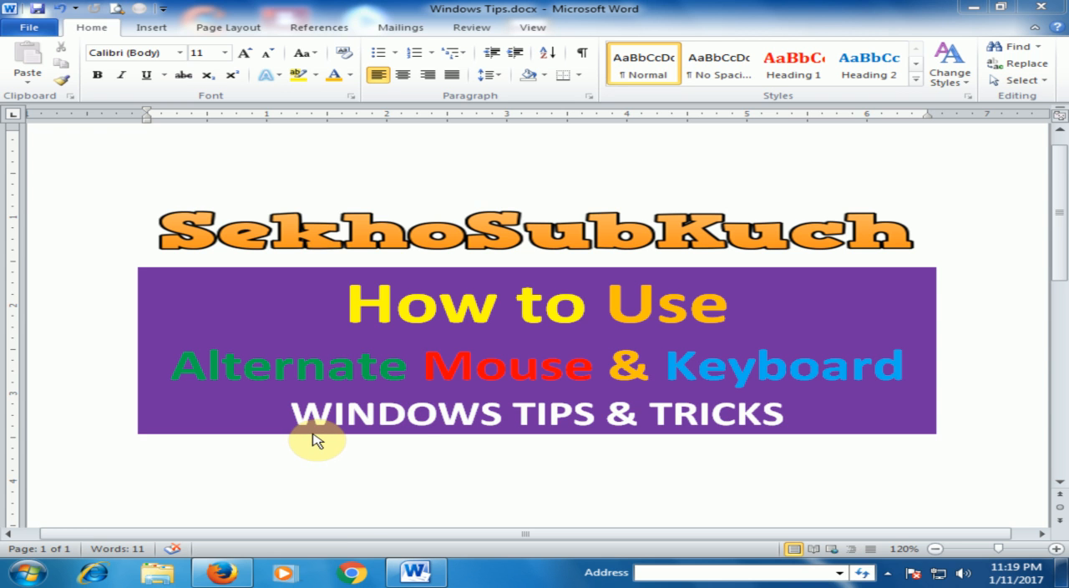
Reopen the Control Panel from the Word document window using keyboard navigation only
{"action": "key", "text": "super"}
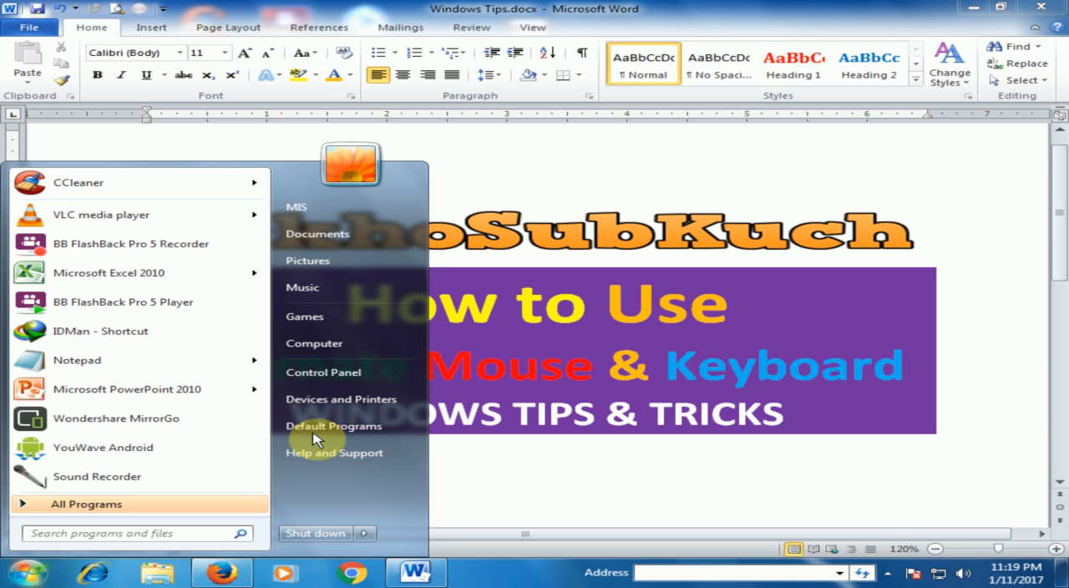
{"action": "key", "text": "Up"}
{"action": "key", "text": "Up"}
{"action": "key", "text": "Up"}
{"action": "key", "text": "Down"}
{"action": "key", "text": "Up"}
{"action": "key", "text": "Down"}
{"action": "key", "text": "Down"}
{"action": "key", "text": "Down"}
{"action": "key", "text": "Down"}
{"action": "key", "text": "Up"}
{"action": "key", "text": "Up"}
{"action": "key", "text": "Up"}
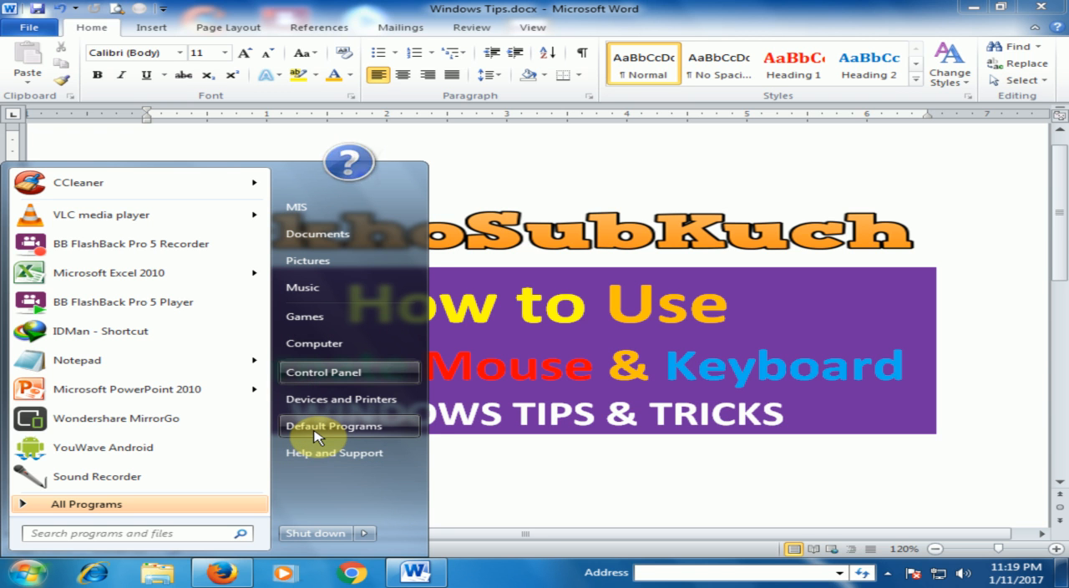
{"action": "key", "text": "Return"}
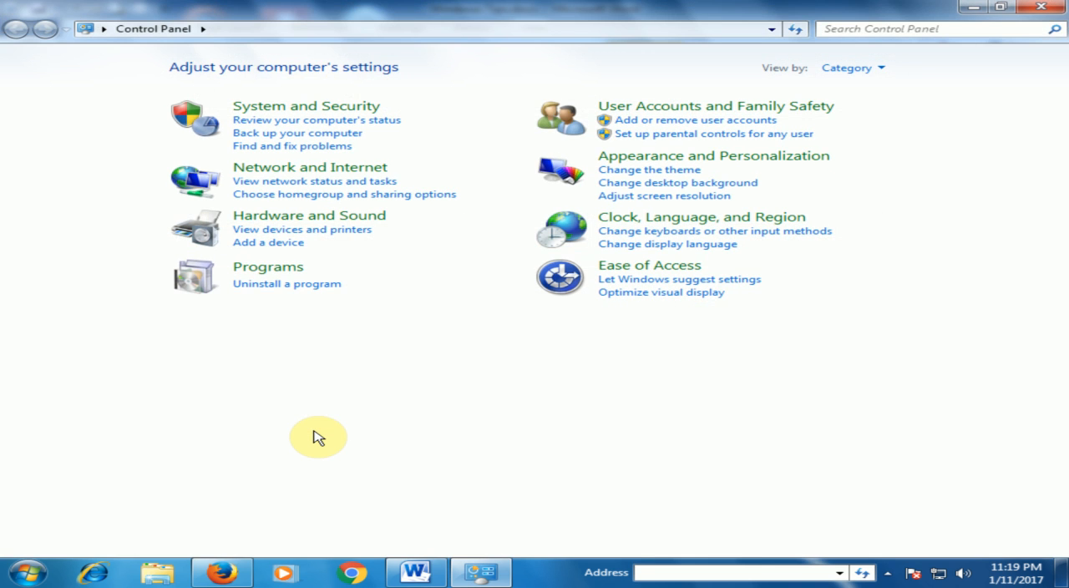
Open the "Let Windows suggest settings" questionnaire under Ease of Access
{"action": "key", "text": "Tab"}
{"action": "key", "text": "Tab"}
{"action": "key", "text": "Tab"}
{"action": "key", "text": "Tab"}
{"action": "key", "text": "Tab"}
{"action": "key", "text": "Tab"}
{"action": "key", "text": "Tab"}
{"action": "key", "text": "Tab"}
{"action": "key", "text": "Tab"}
{"action": "key", "text": "Tab"}
{"action": "key", "text": "Tab"}
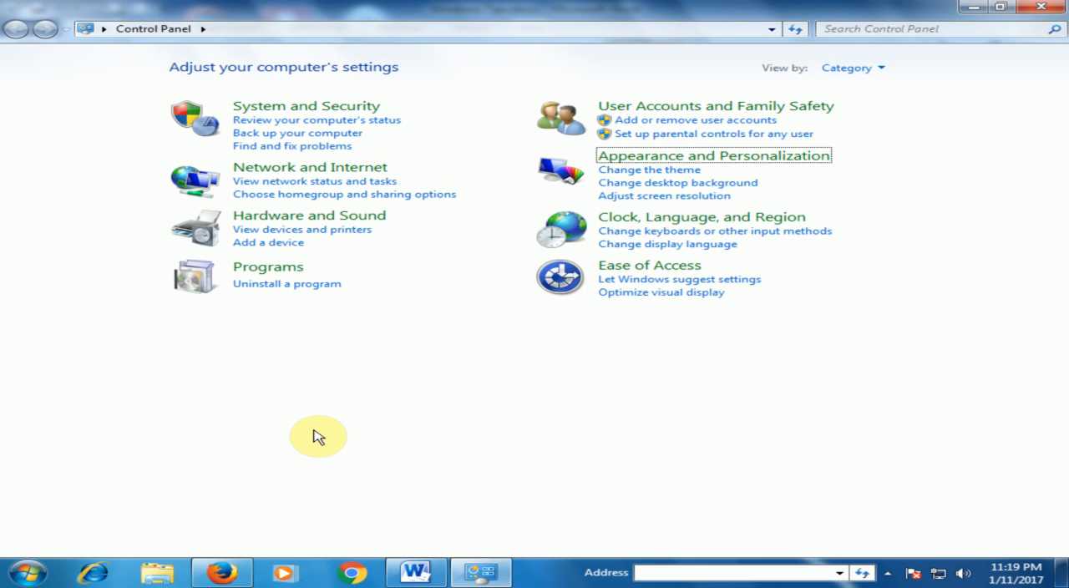
{"action": "key", "text": "Tab"}
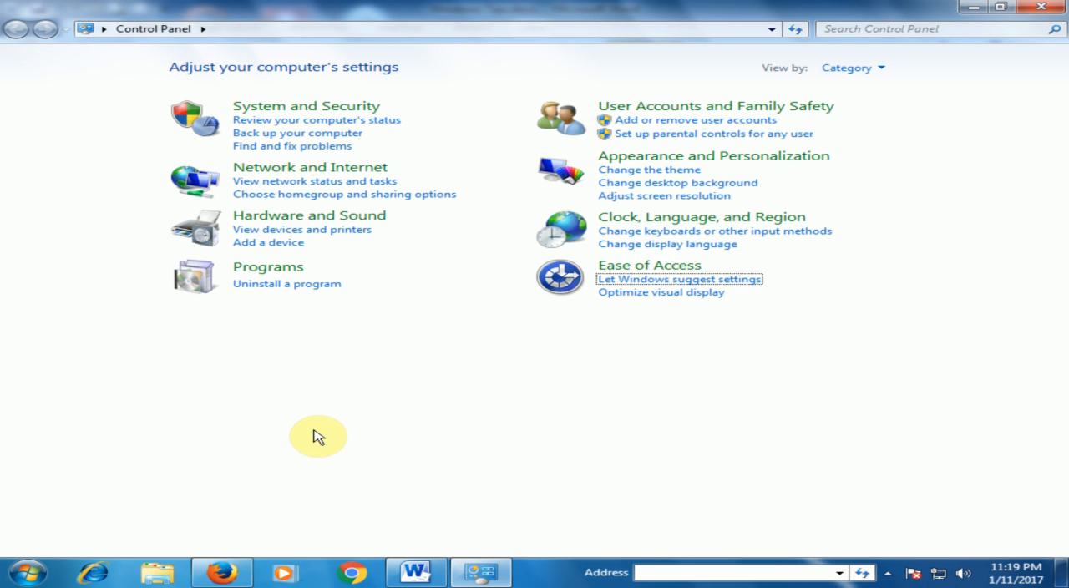
{"action": "key", "text": "Return"}
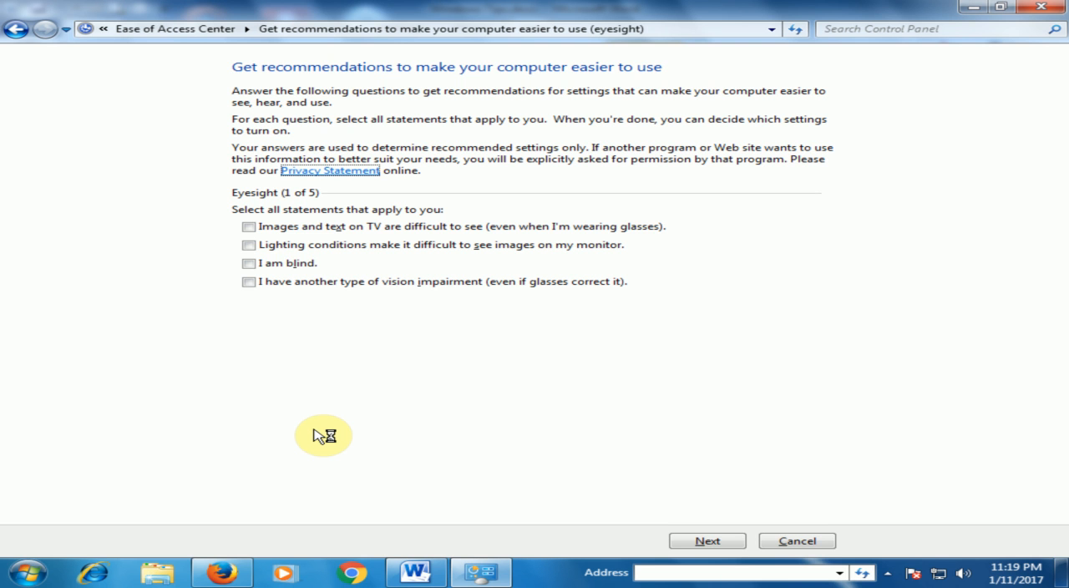
Return from the browser to the Ease of Access questionnaire and finish all five pages without selecting any statements
{"action": "key", "text": "Tab"}
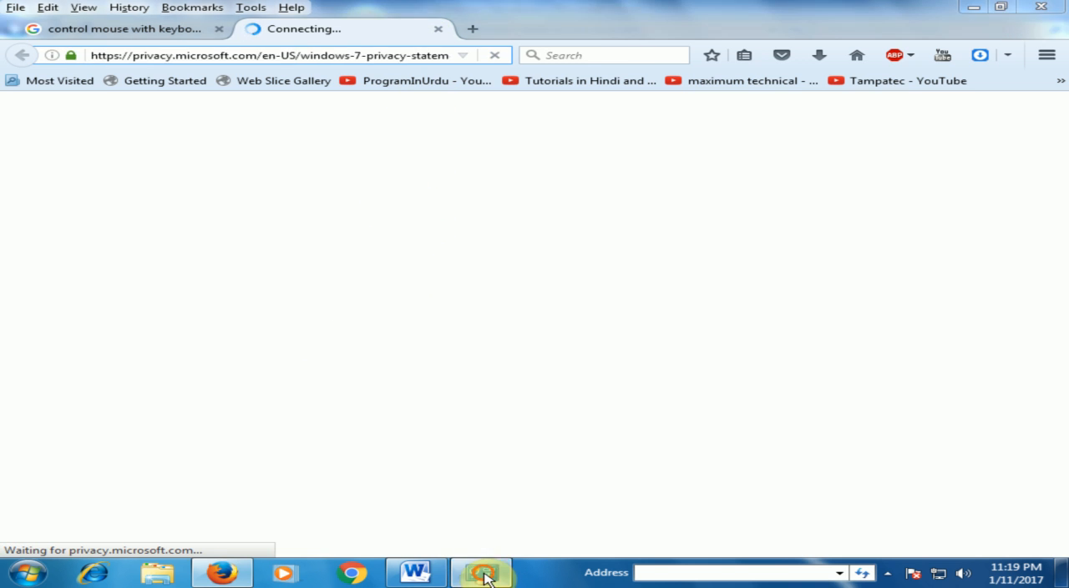
{"action": "left_click", "coordinate": [482, 573]}
{"action": "key", "text": "Tab"}
{"action": "key", "text": "Tab"}
{"action": "key", "text": "Tab"}
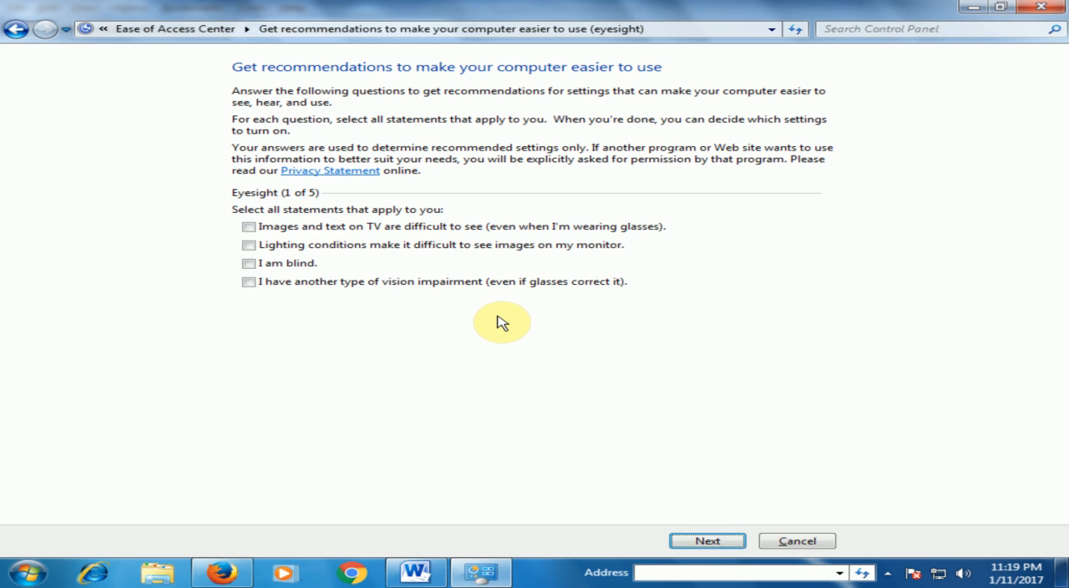
{"action": "key", "text": "Return"}
{"action": "key", "text": "Tab"}
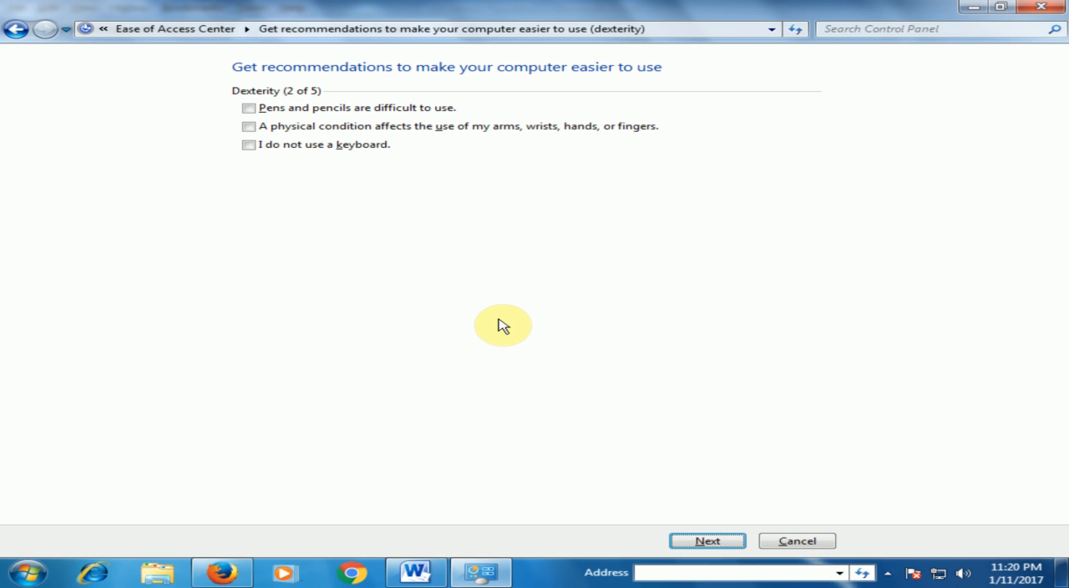
{"action": "key", "text": "Return"}
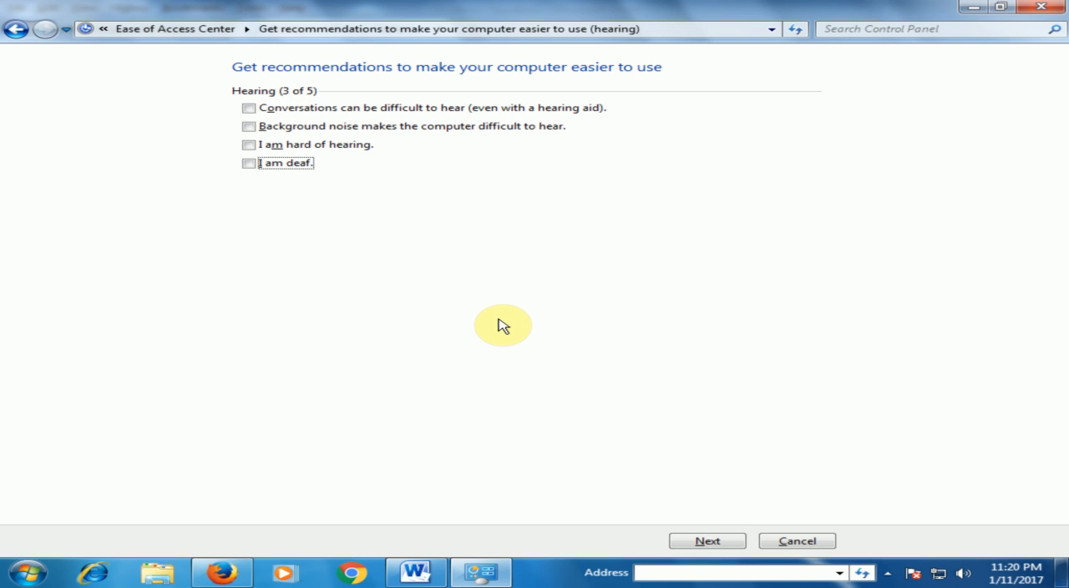
{"action": "key", "text": "Tab"}
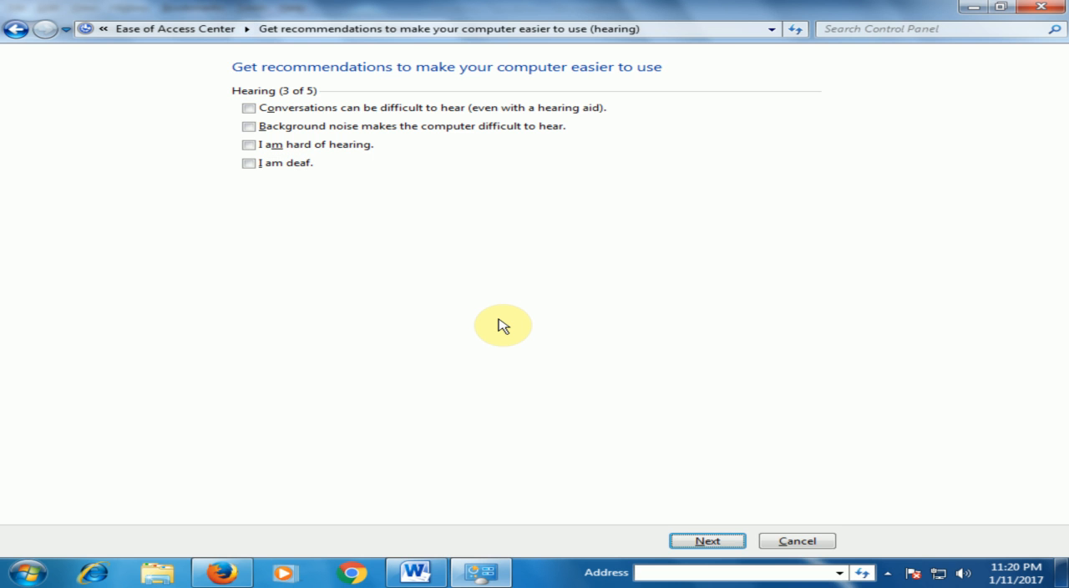
{"action": "key", "text": "Return"}
{"action": "key", "text": "Tab"}
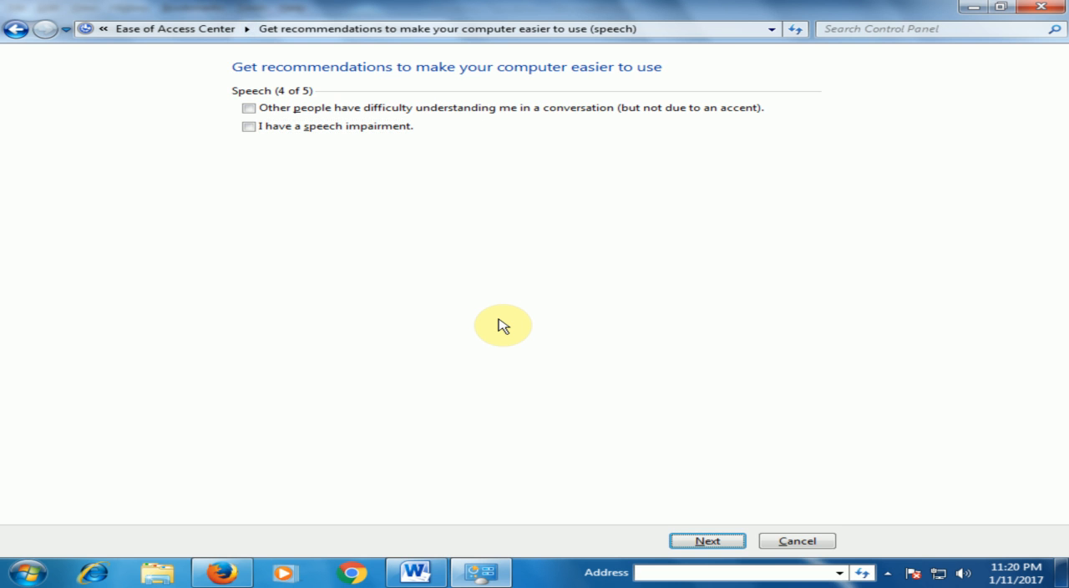
{"action": "key", "text": "Return"}
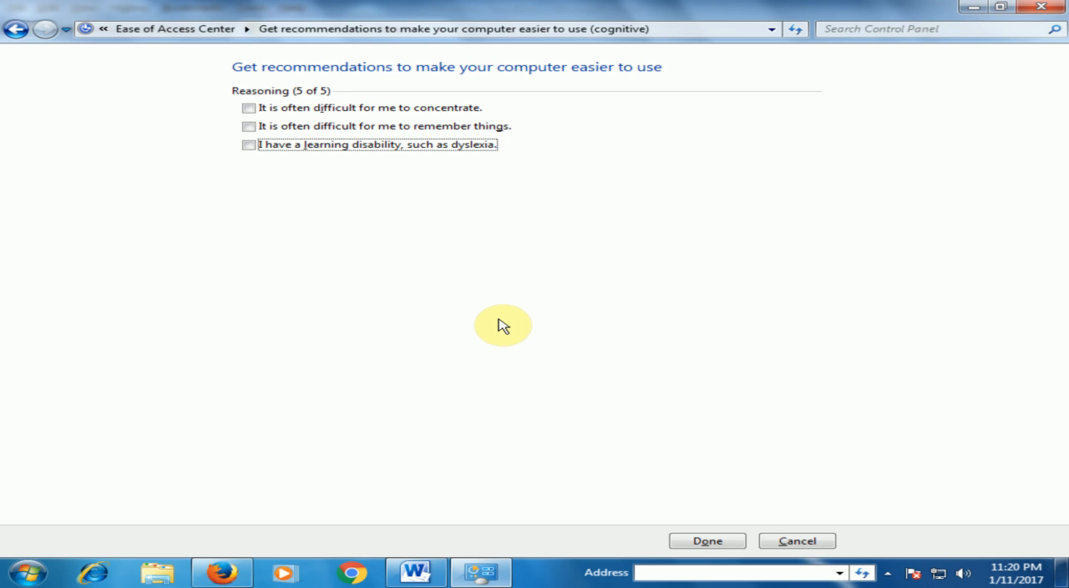
{"action": "key", "text": "Tab"}
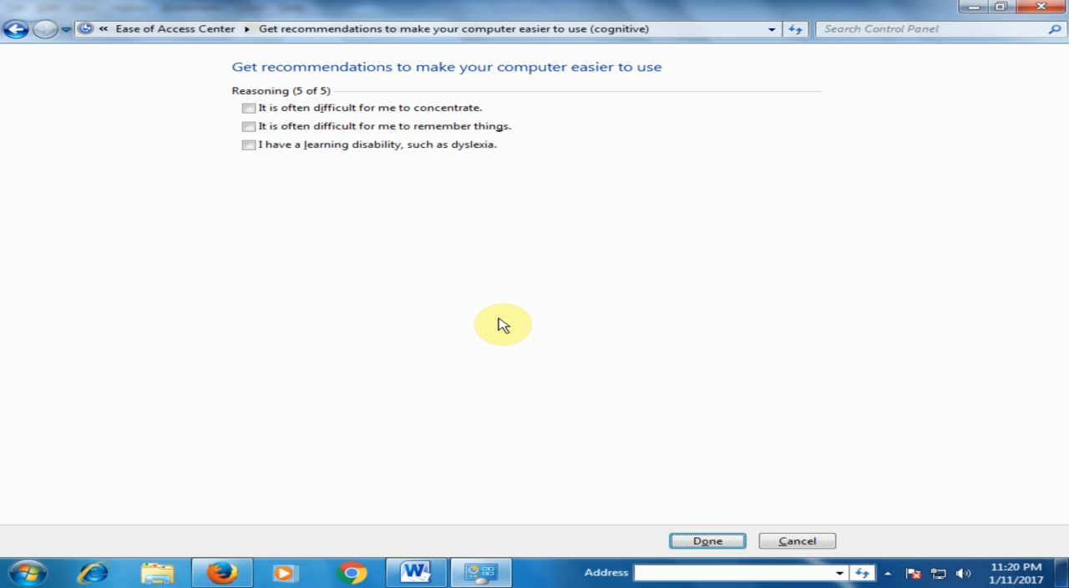
{"action": "key", "text": "Return"}
Return to the Ease of Access home page from the Recommended settings page
{"action": "key", "text": "Tab"}
{"action": "key", "text": "Tab"}
{"action": "key", "text": "Tab"}
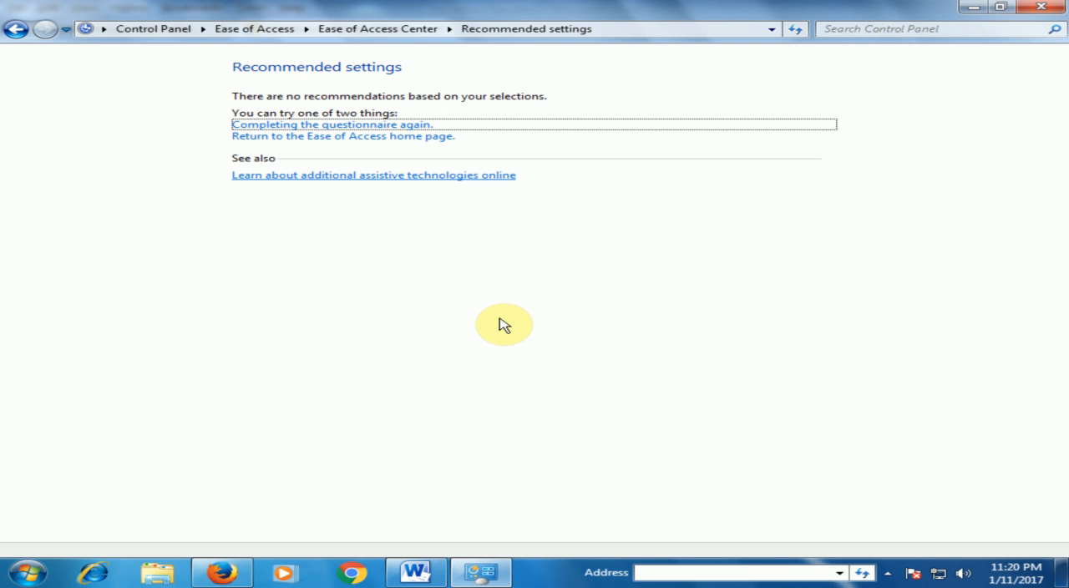
{"action": "key", "text": "Tab"}
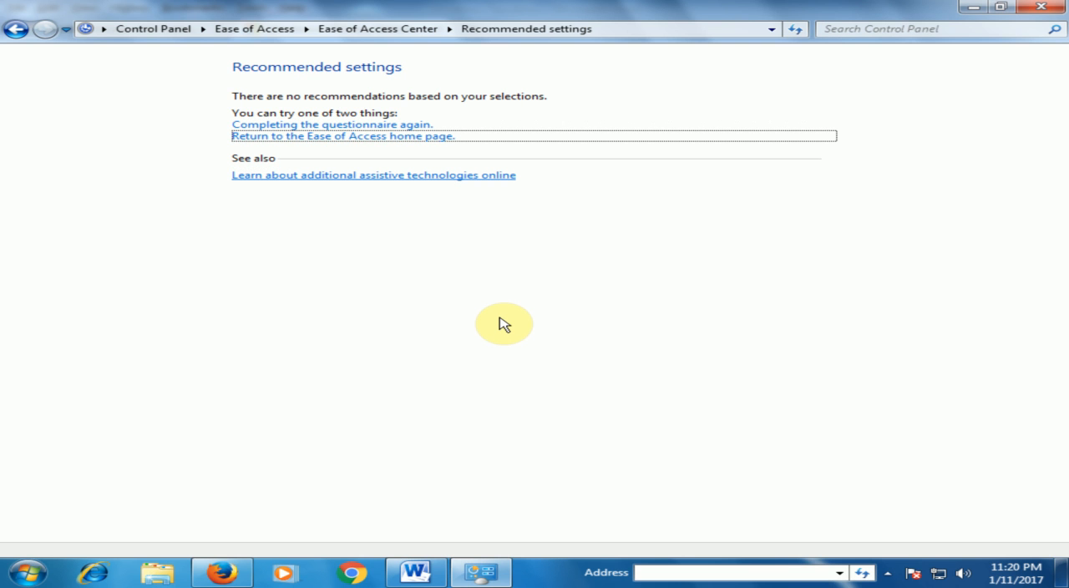
{"action": "key", "text": "Return"}
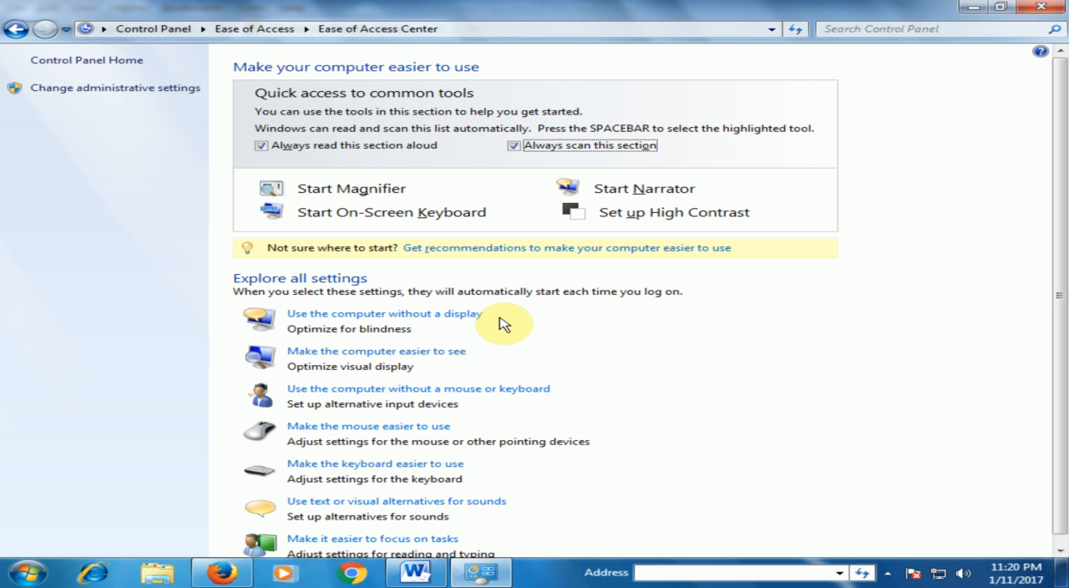
View the "Make the mouse easier to use" settings, including Mouse Keys, and return to the Ease of Access Center
{"action": "key", "text": "Tab"}
{"action": "key", "text": "Tab"}
{"action": "key", "text": "Tab"}
{"action": "key", "text": "Tab"}
{"action": "key", "text": "Tab"}
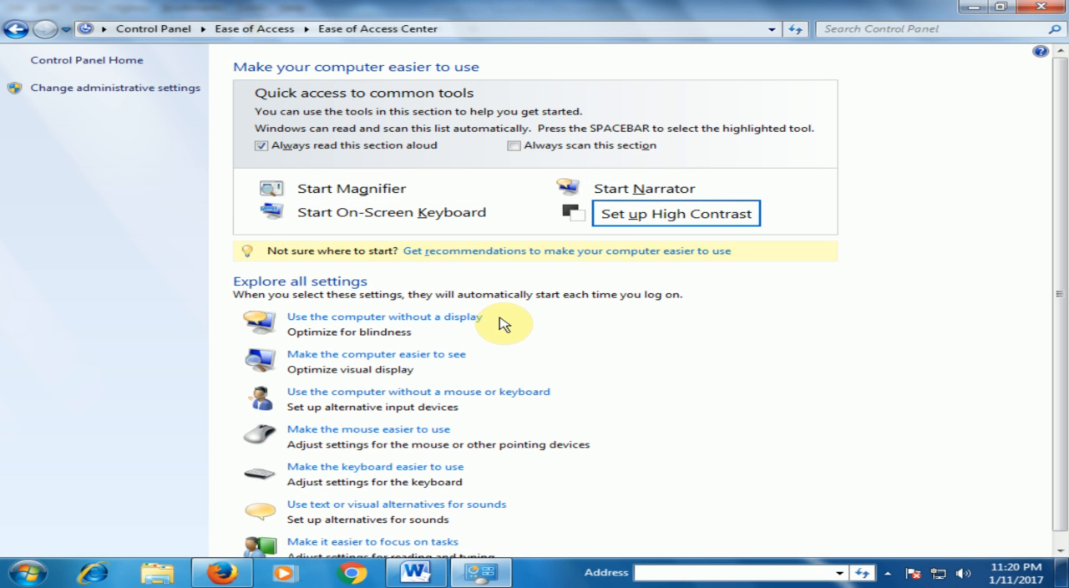
{"action": "key", "text": "Tab"}
{"action": "key", "text": "Tab"}
{"action": "key", "text": "Tab"}
{"action": "key", "text": "Tab"}
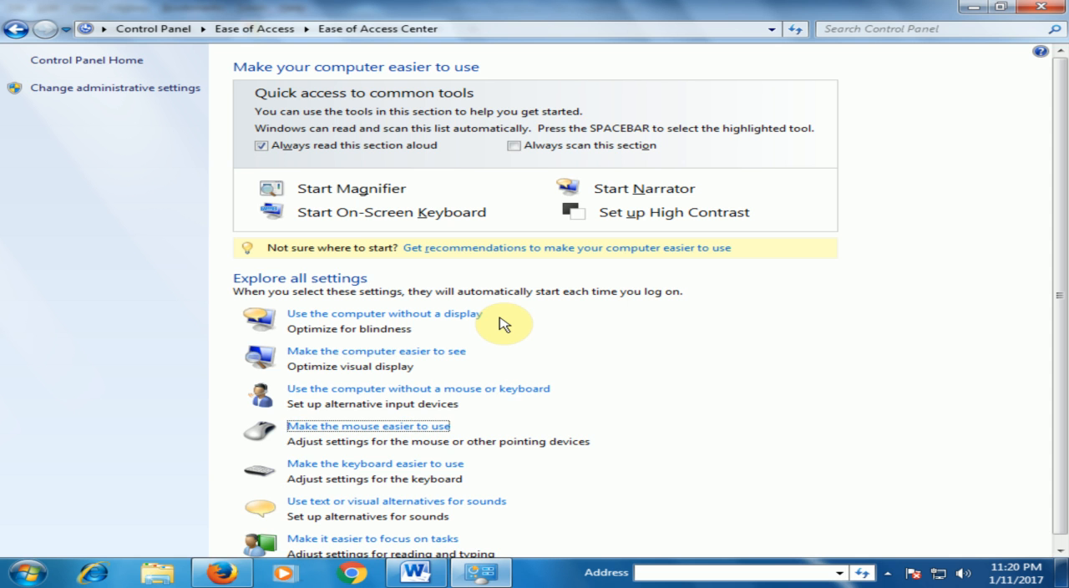
{"action": "key", "text": "Return"}
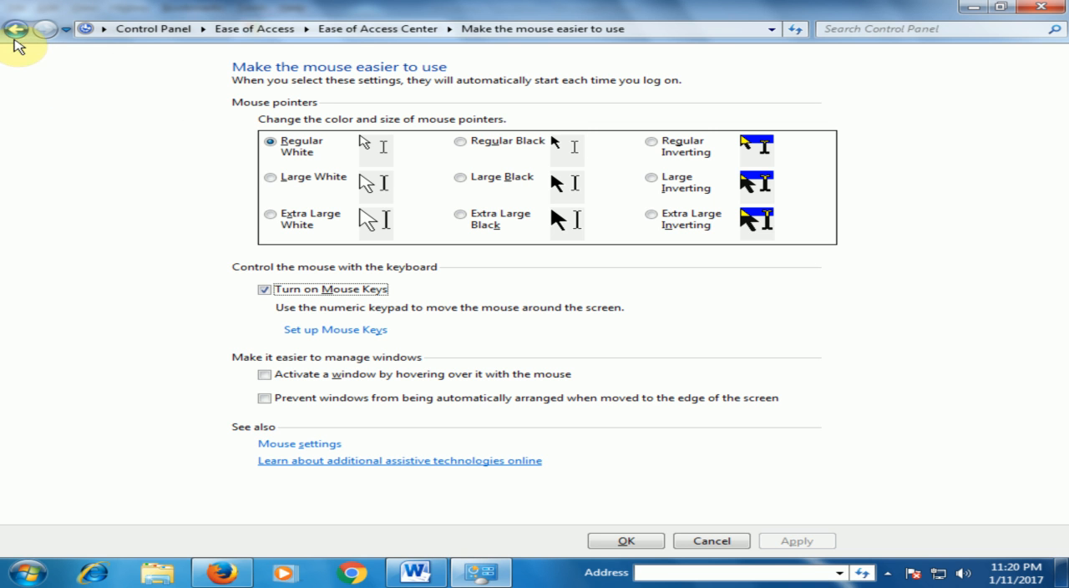
{"action": "left_click", "coordinate": [15, 34]}
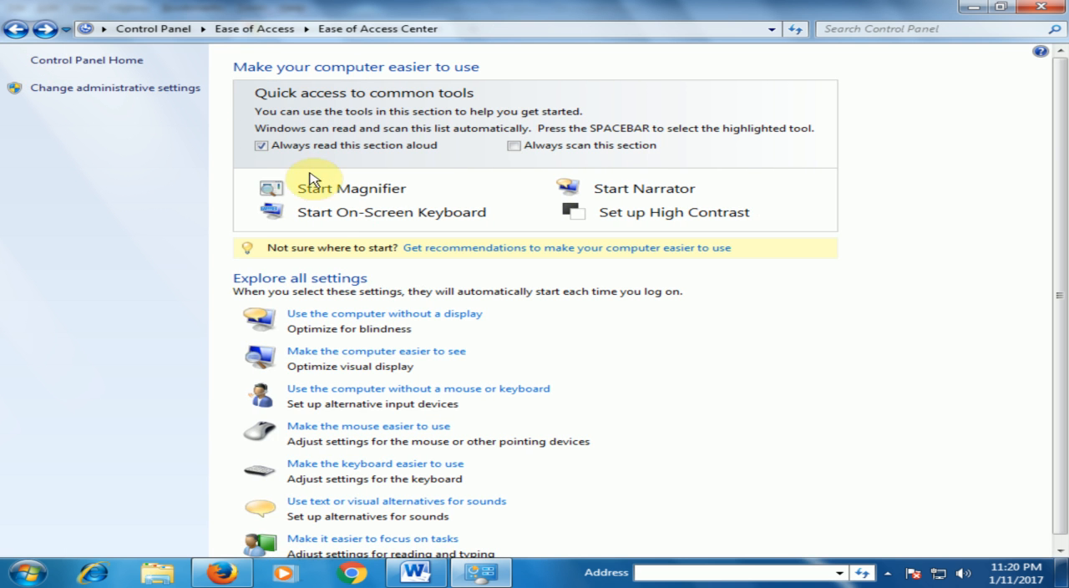
Start the On-Screen Keyboard from the Ease of Access Center
{"action": "left_click", "coordinate": [365, 216]}
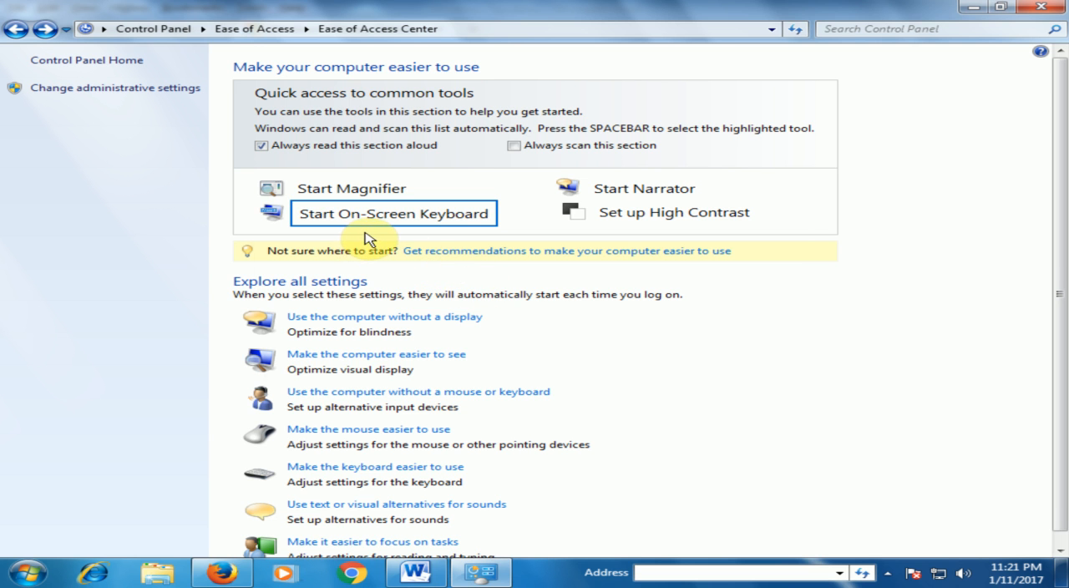
{"action": "left_click", "coordinate": [475, 326]}
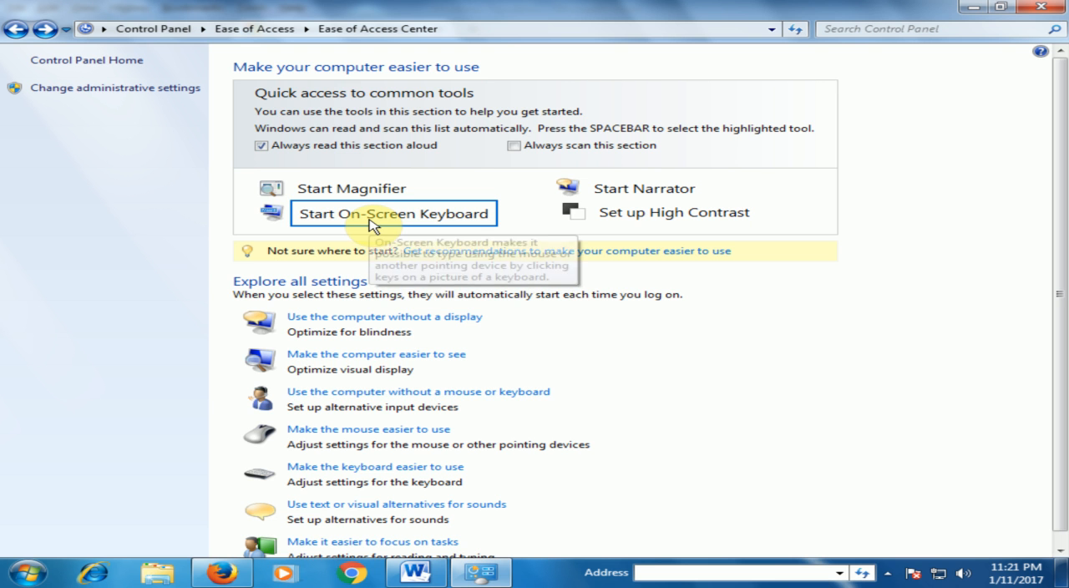
{"action": "left_click", "coordinate": [370, 217]}
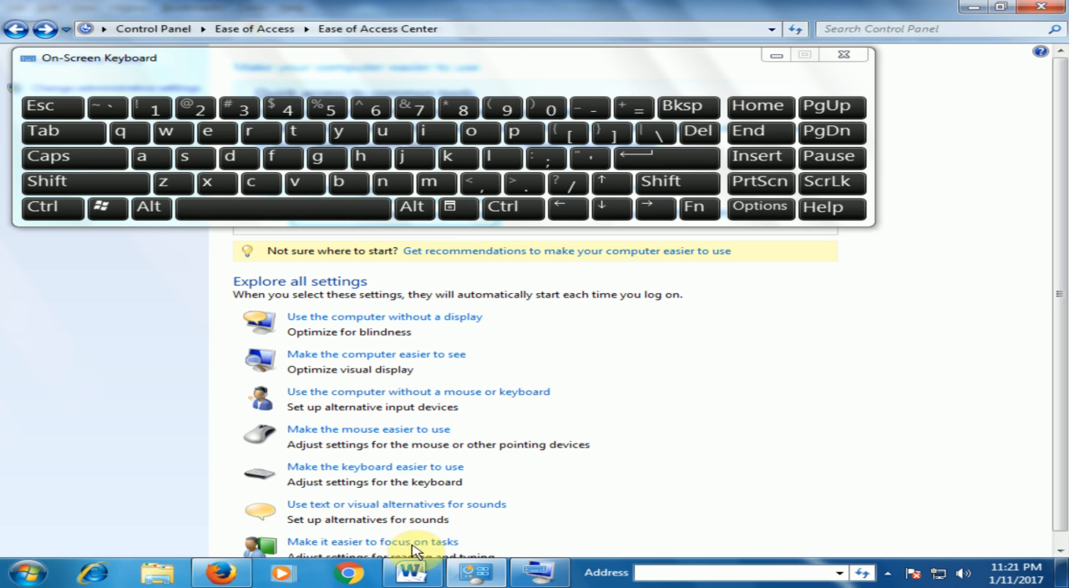
{"action": "left_click", "coordinate": [407, 572]}
{"action": "left_click", "coordinate": [314, 486]}
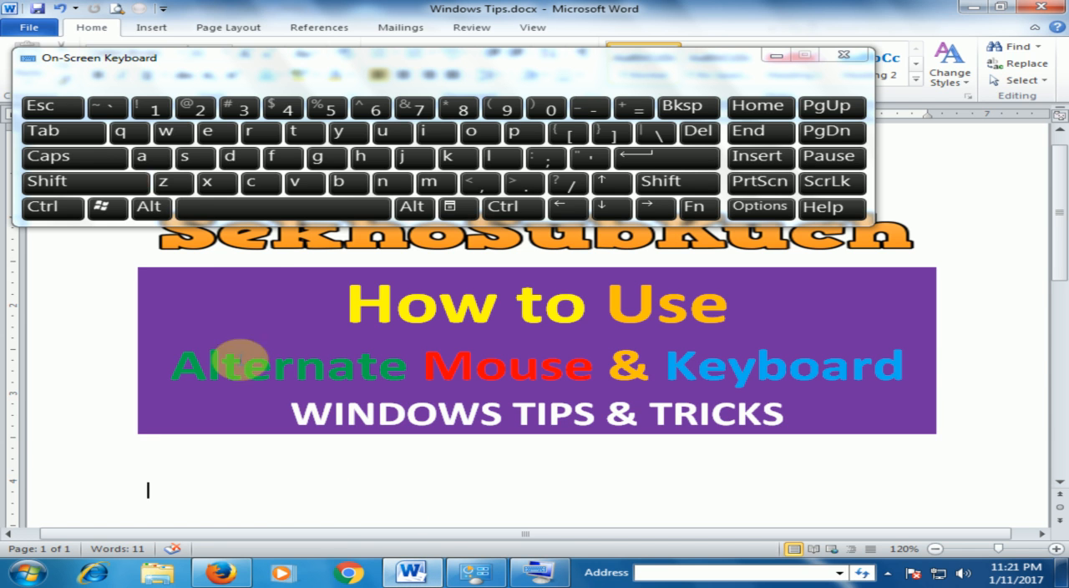
{"action": "left_click", "coordinate": [80, 180]}
{"action": "left_click", "coordinate": [185, 107]}
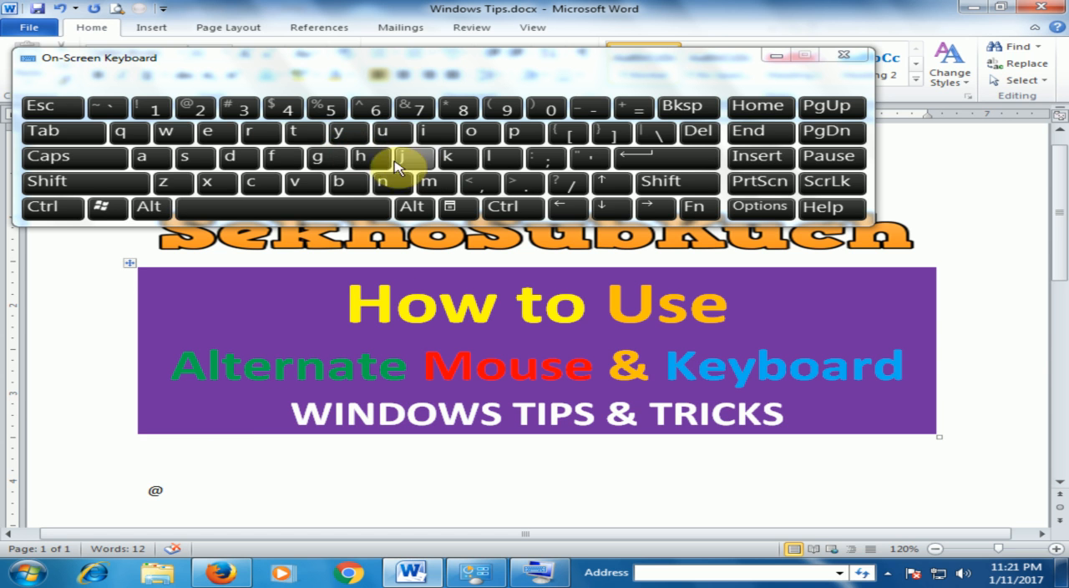
{"action": "left_click", "coordinate": [506, 109]}
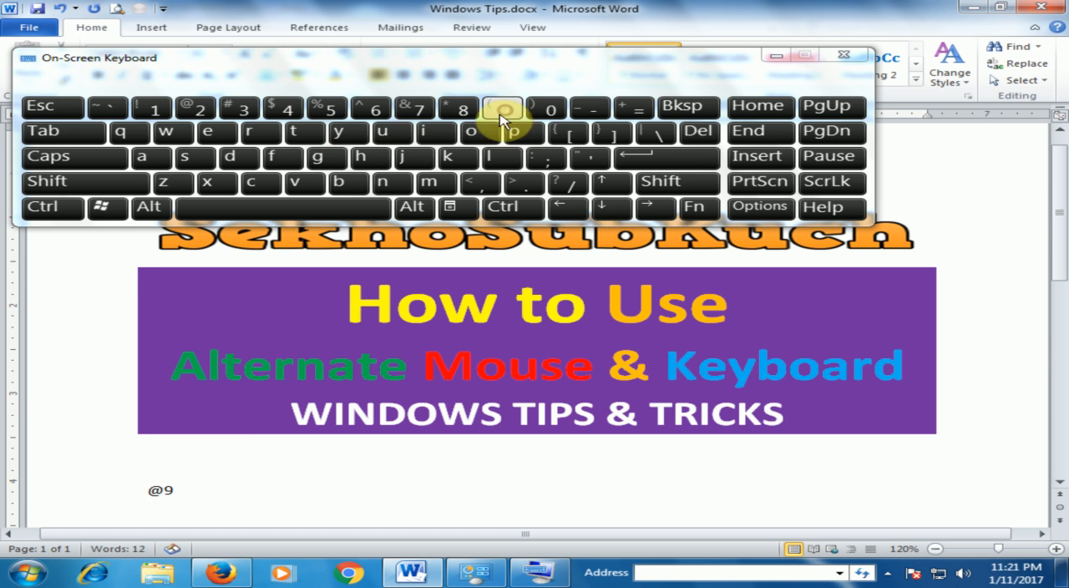
{"action": "left_click", "coordinate": [324, 114]}
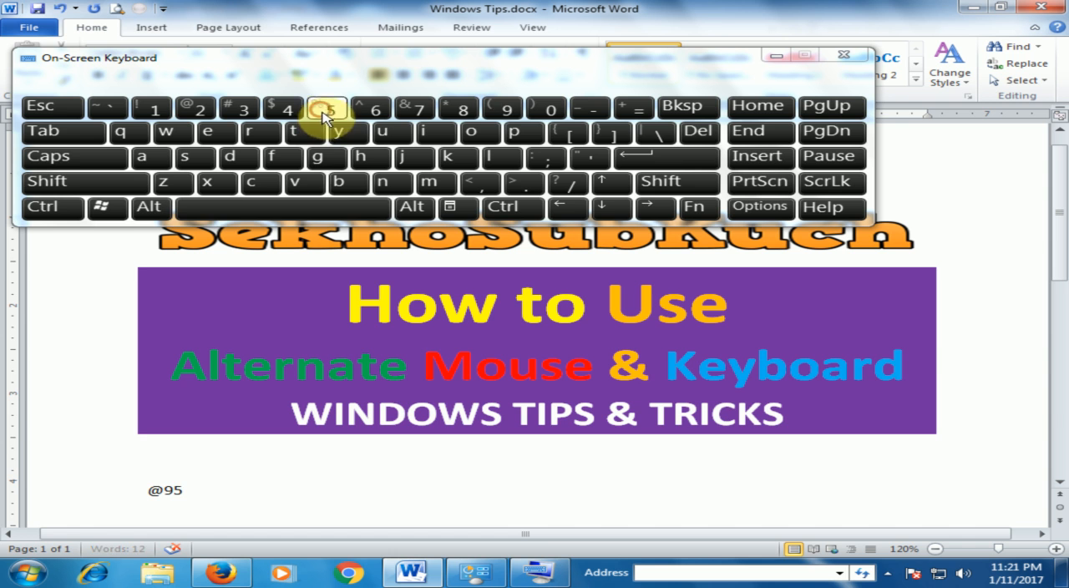
{"action": "left_click", "coordinate": [60, 182]}
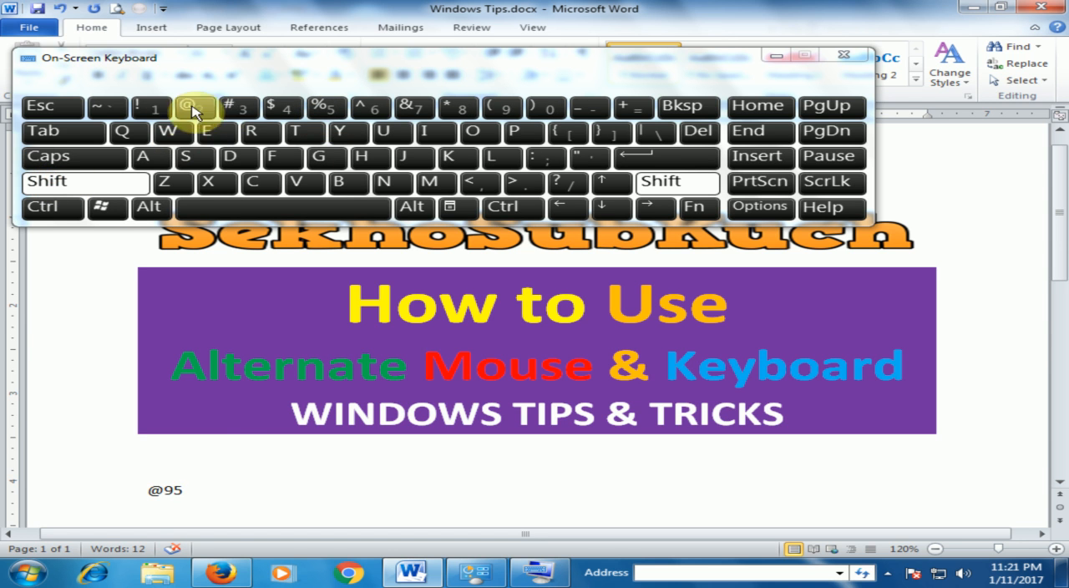
{"action": "left_click", "coordinate": [324, 108]}
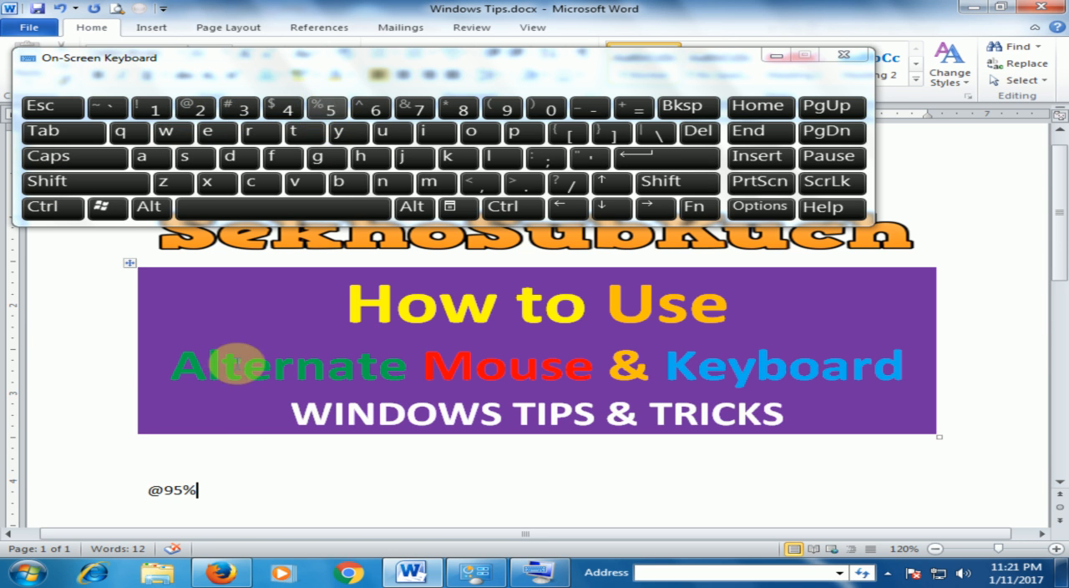